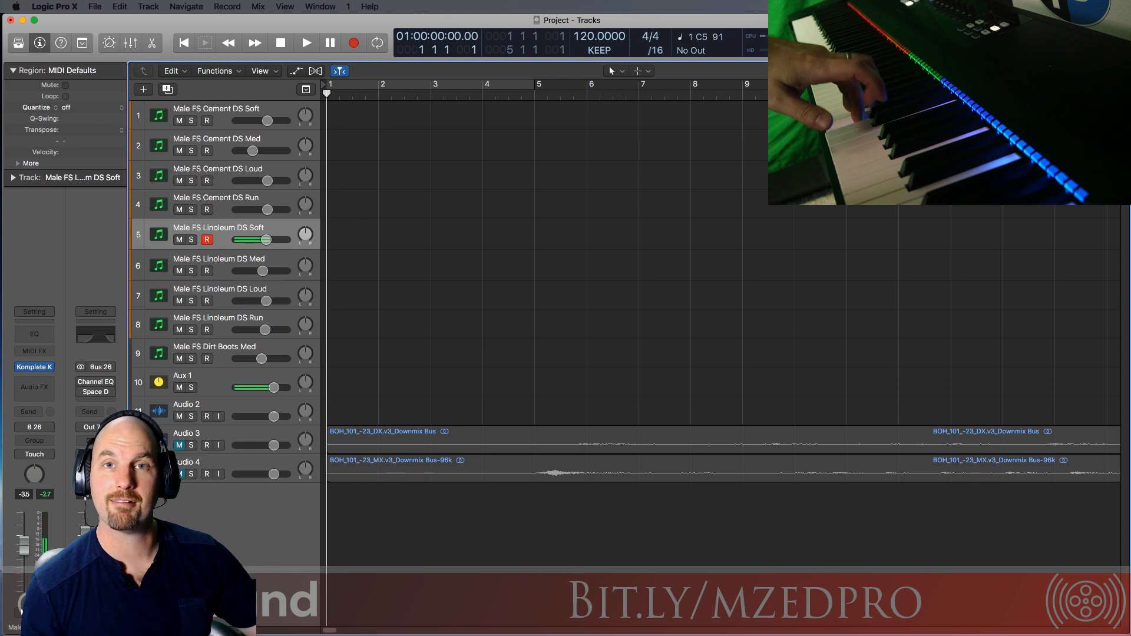
- Step through the Male FS Linoleum DS Med, Loud and Run tracks, auditioning the footsteps on each
key(Down)
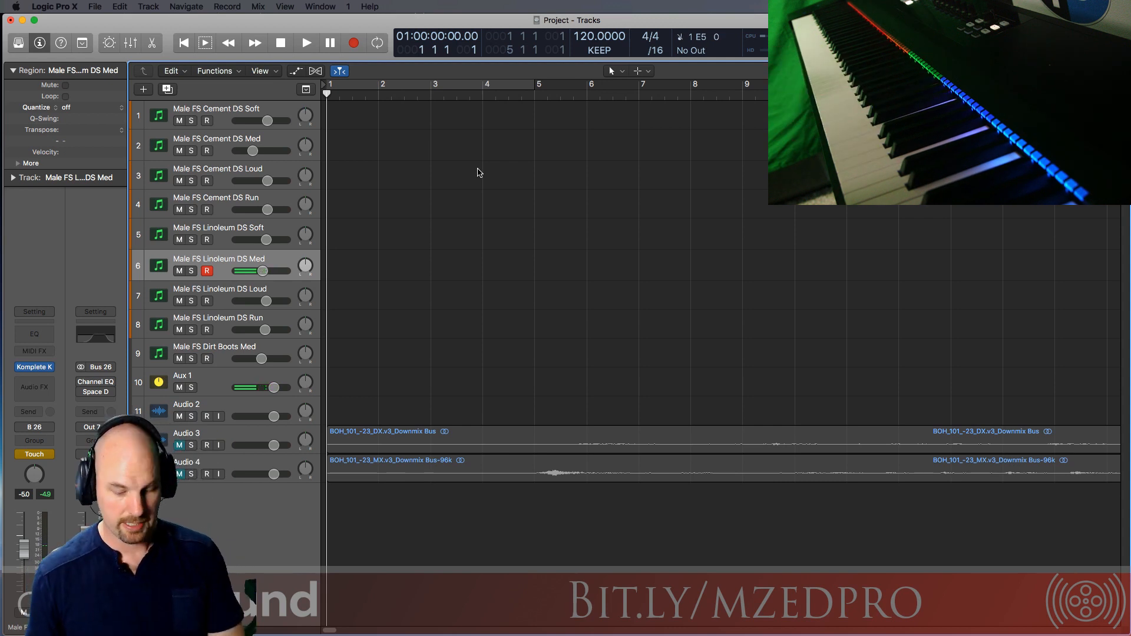
key(Down)
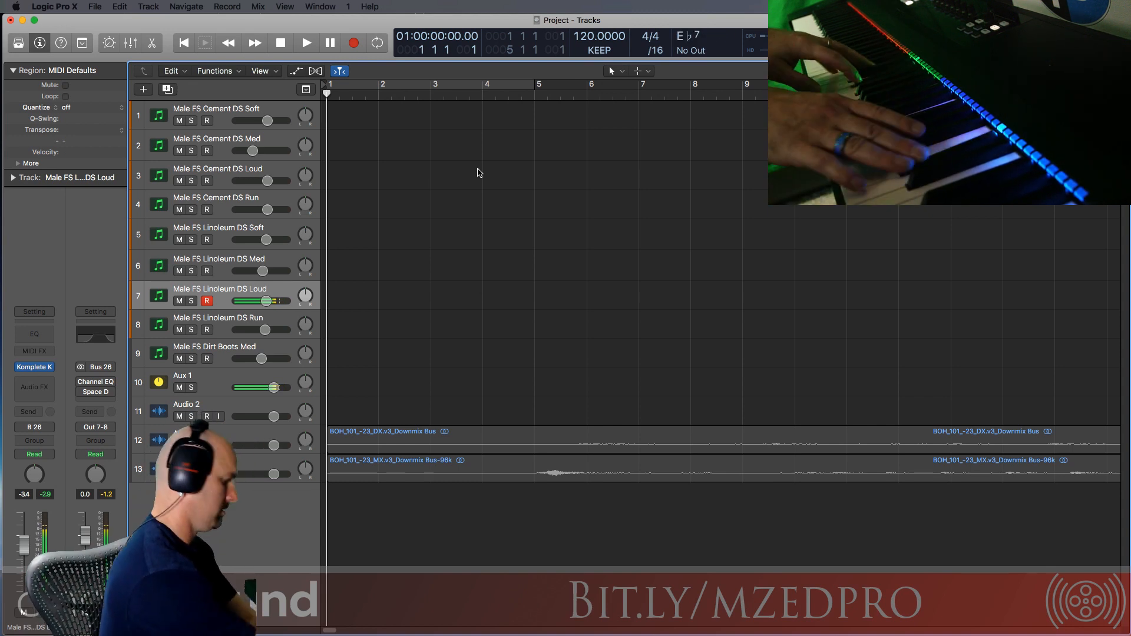
key(Down)
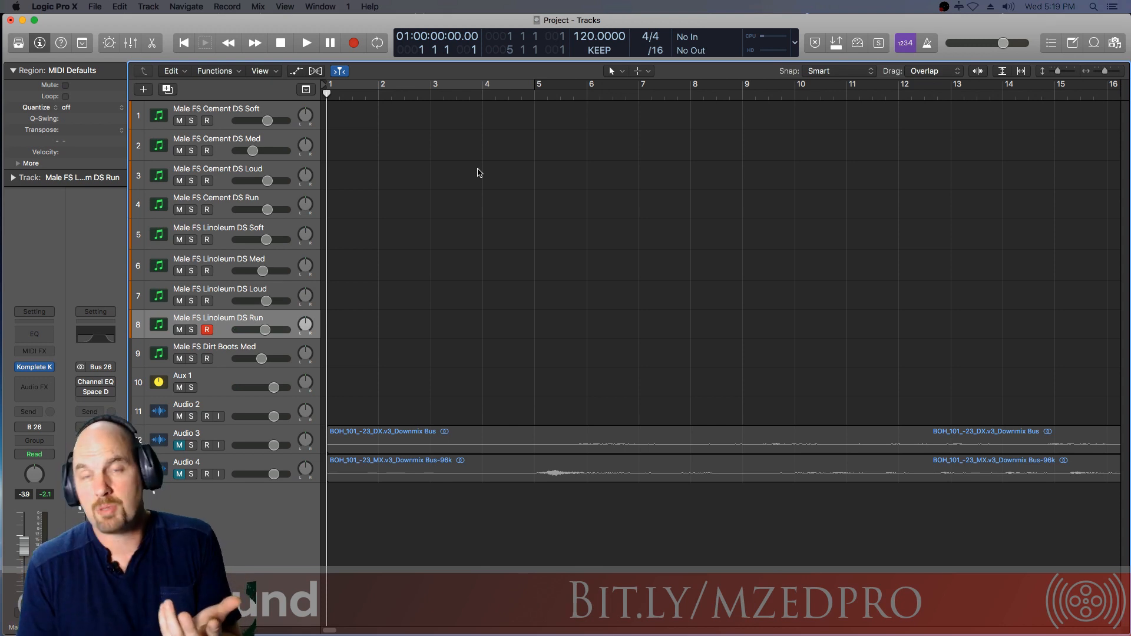
- Record a MIDI footstep performance on the Male FS Linoleum DS Run track, stopping at about bar 10
key(period)
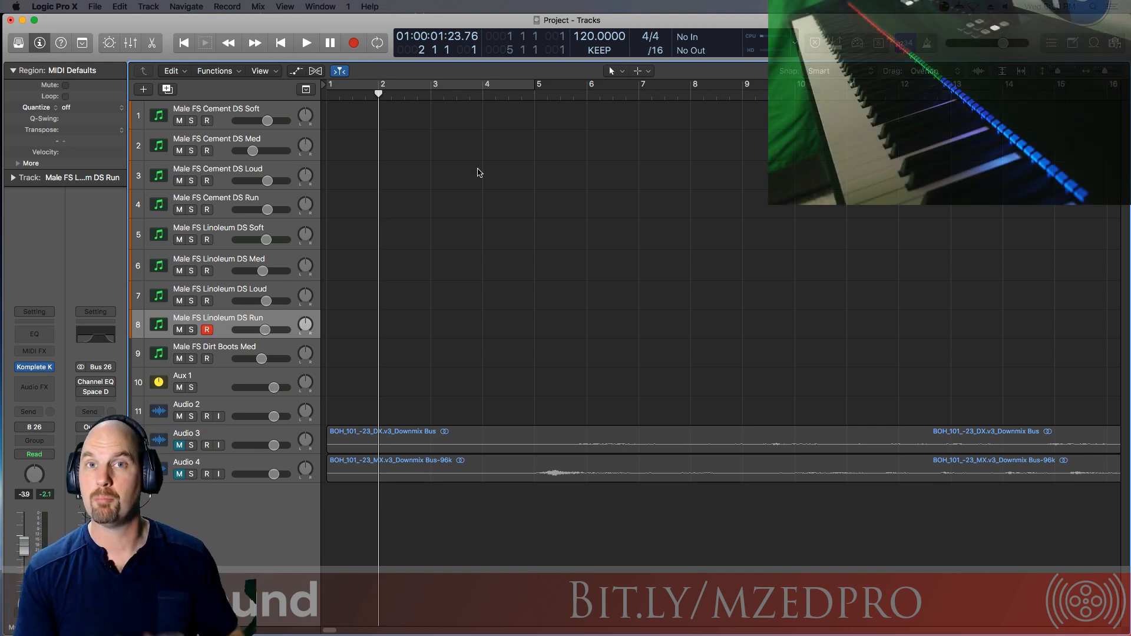
key(r)
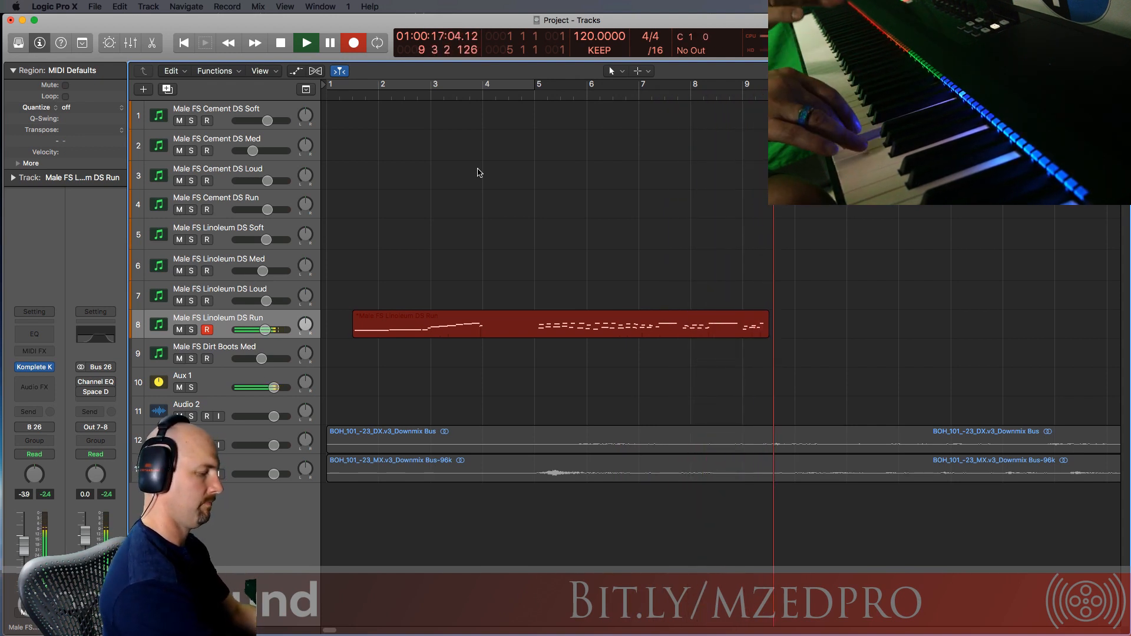
key(space)
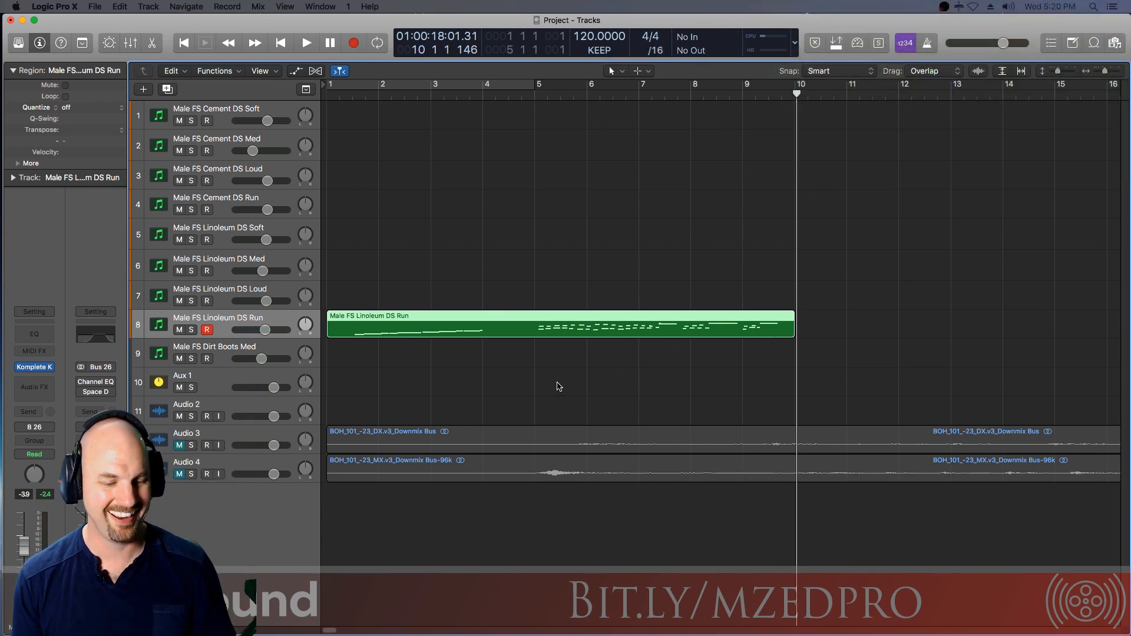
- Play the recorded region from the start, then raise its G2 note in bar 3 to C#3 in the Piano Roll and play it back
key(Return)
key(space)
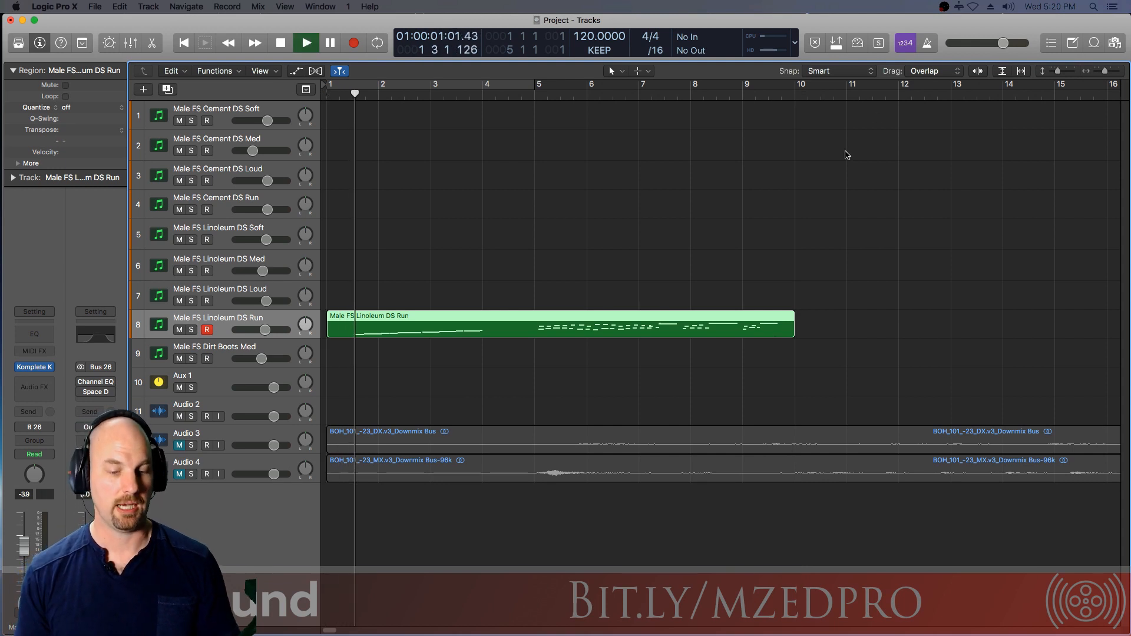
double_click(615, 320)
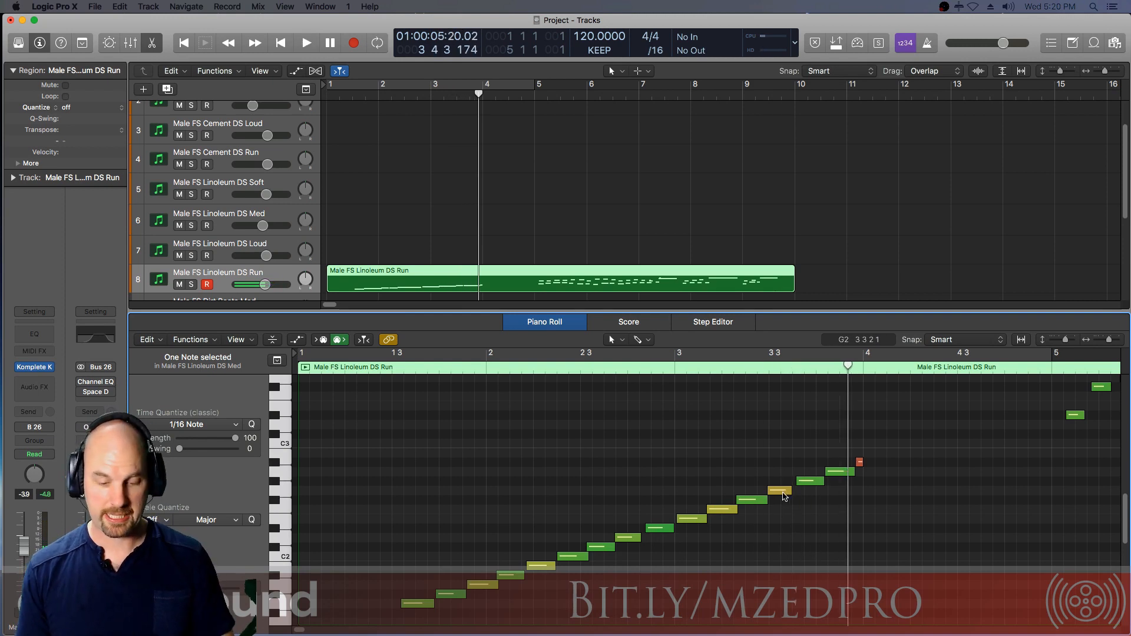
drag(781, 477, 781, 420)
key(space)
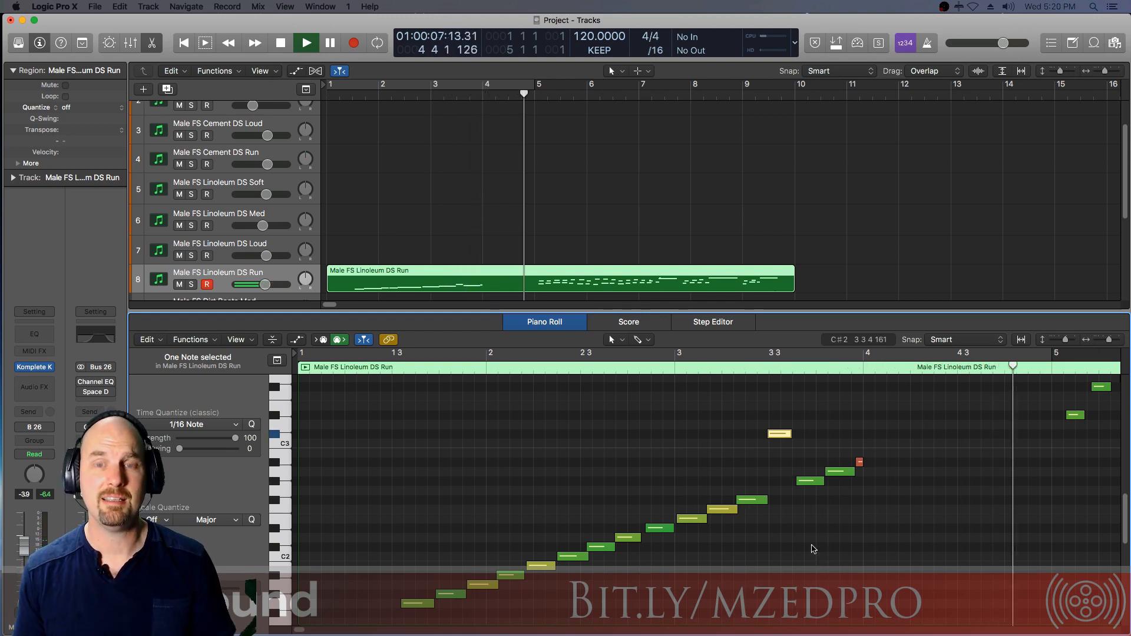
- Lower the moved note in bar 3 to C#2, listen to the change and close the Piano Roll
key(space)
drag(779, 433, 788, 545)
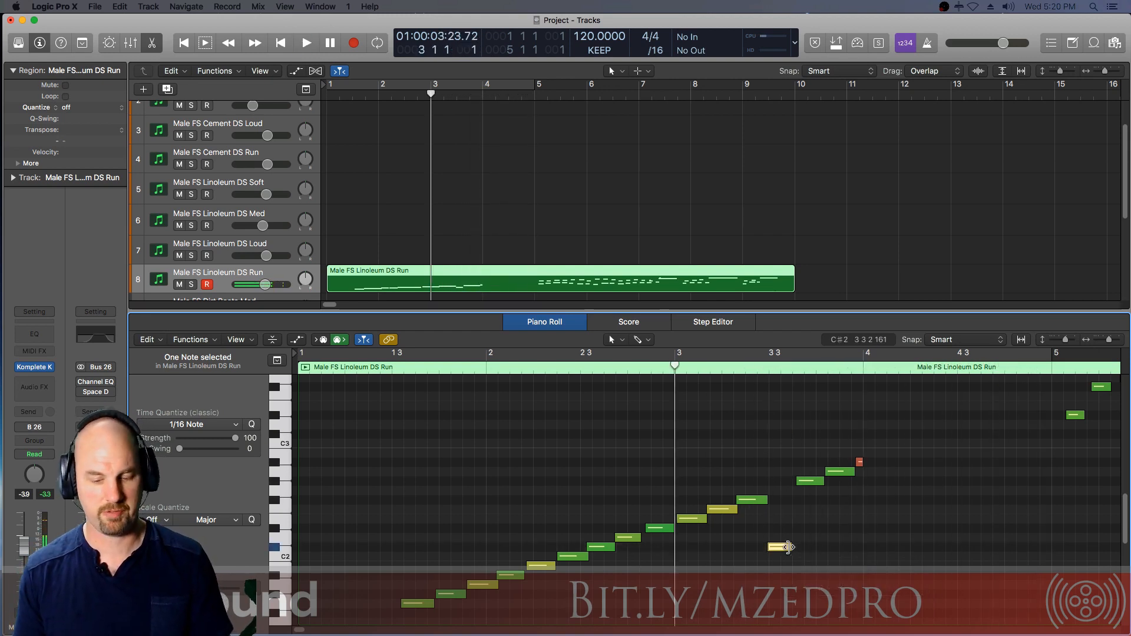
key(space)
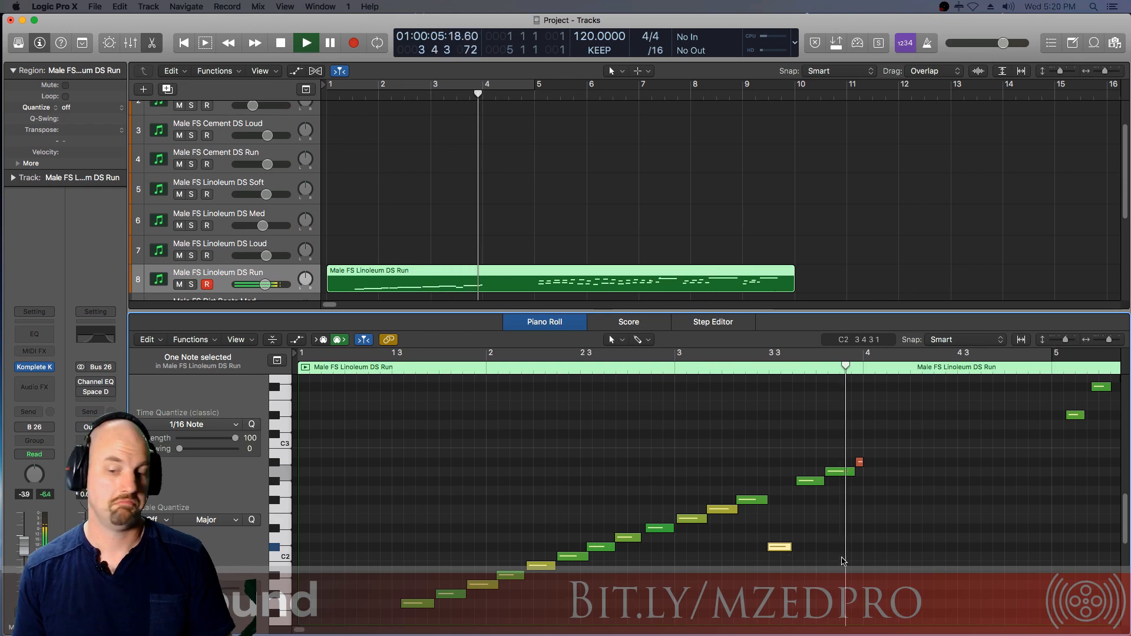
key(p)
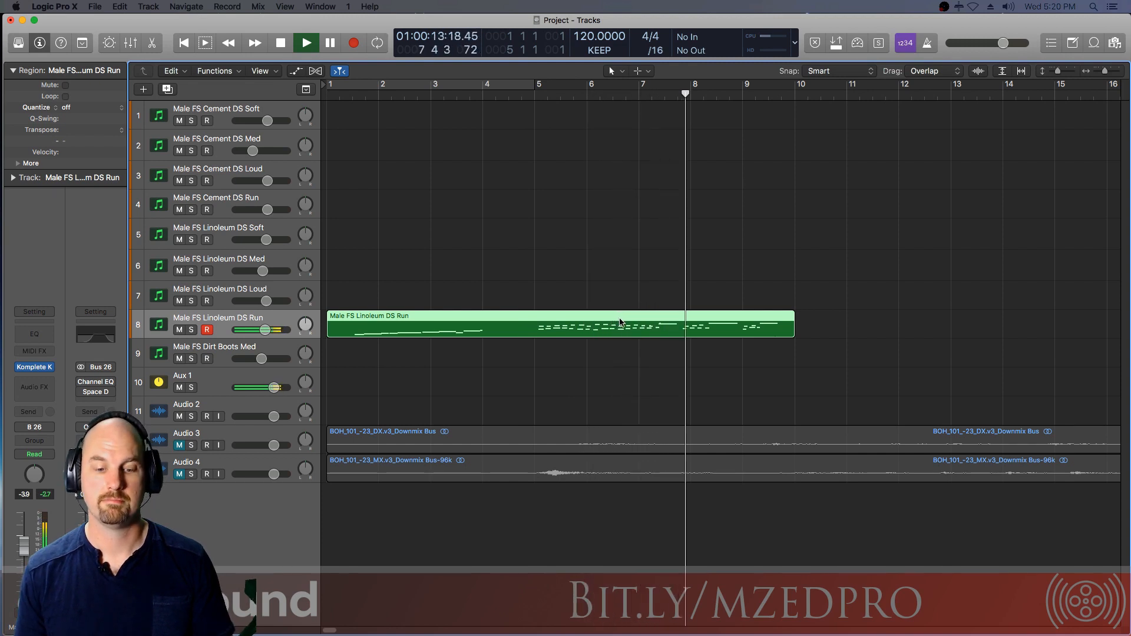
key(space)
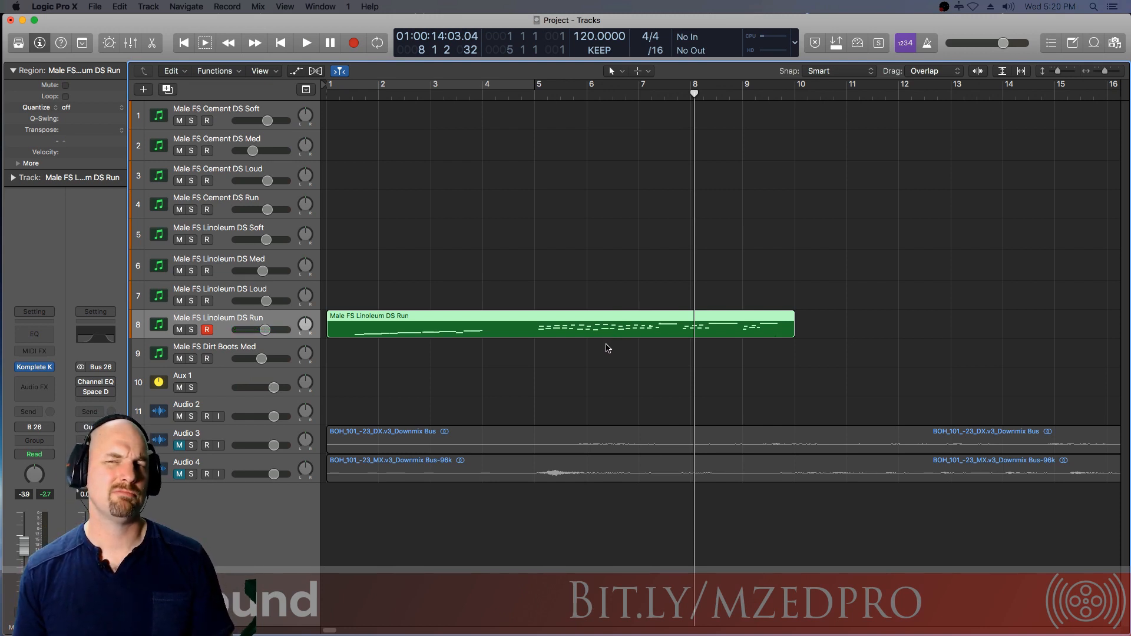
- Move the recorded region to the Male FS Cement DS Med track and raise that track's volume to -6.2 dB while playing from the start
drag(448, 319, 448, 139)
key(Return)
key(space)
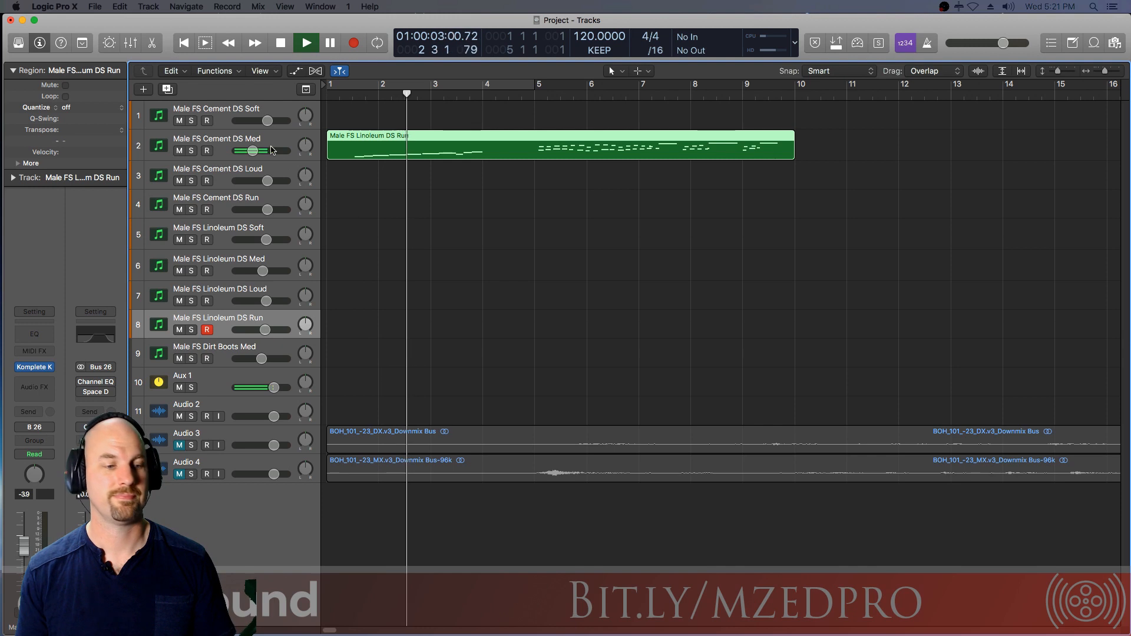
click(253, 156)
drag(253, 155, 261, 155)
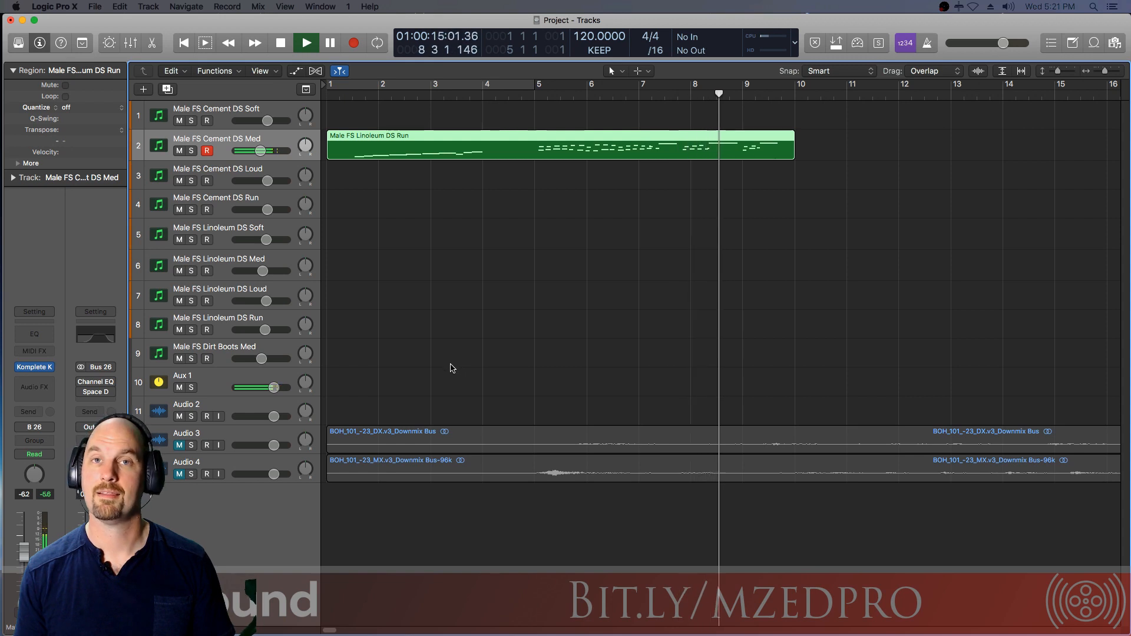
key(space)
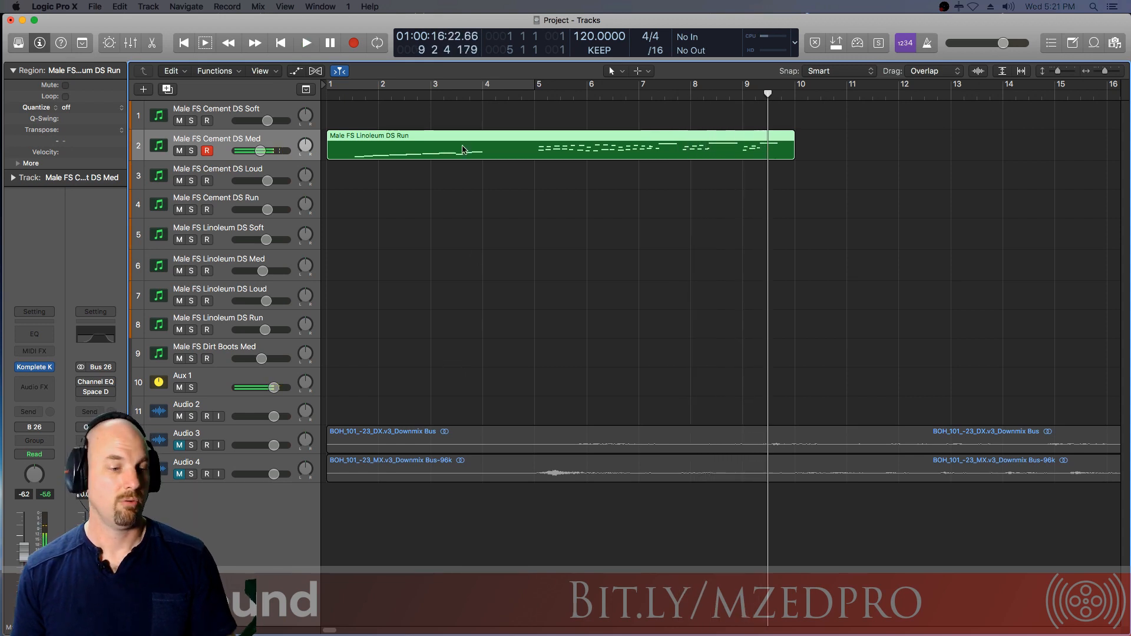
- Move the recorded region to the Male FS Cement DS Run track and audition it from the start
drag(481, 140, 482, 202)
key(Return)
key(space)
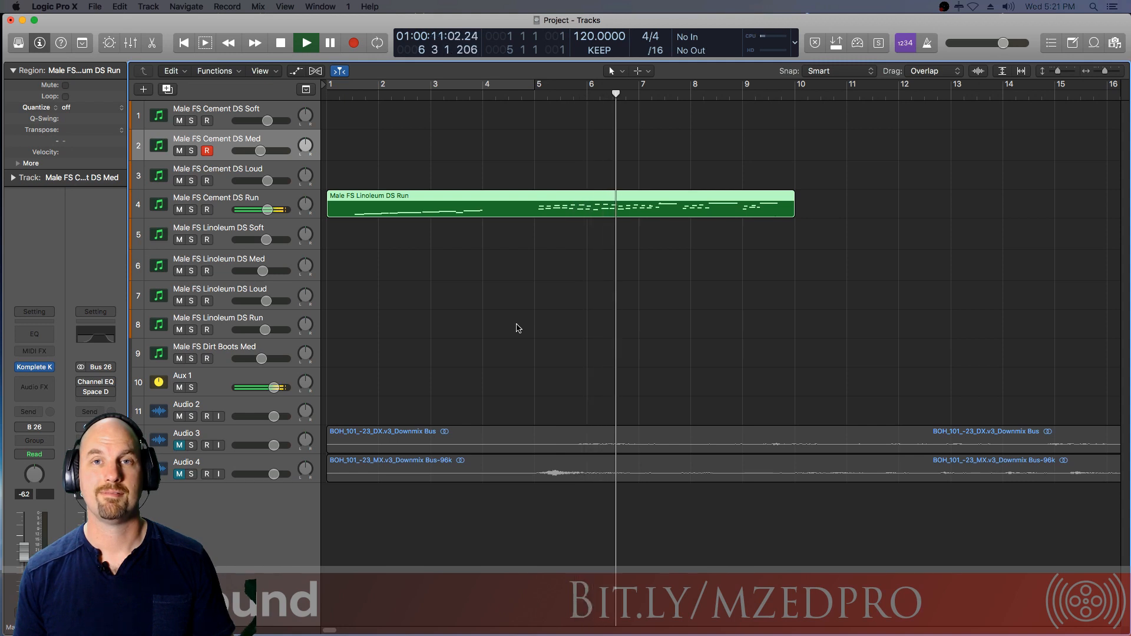
key(space)
- Move the recorded region to the Male FS Dirt Boots Med track, audition it and select that track
drag(482, 198, 498, 367)
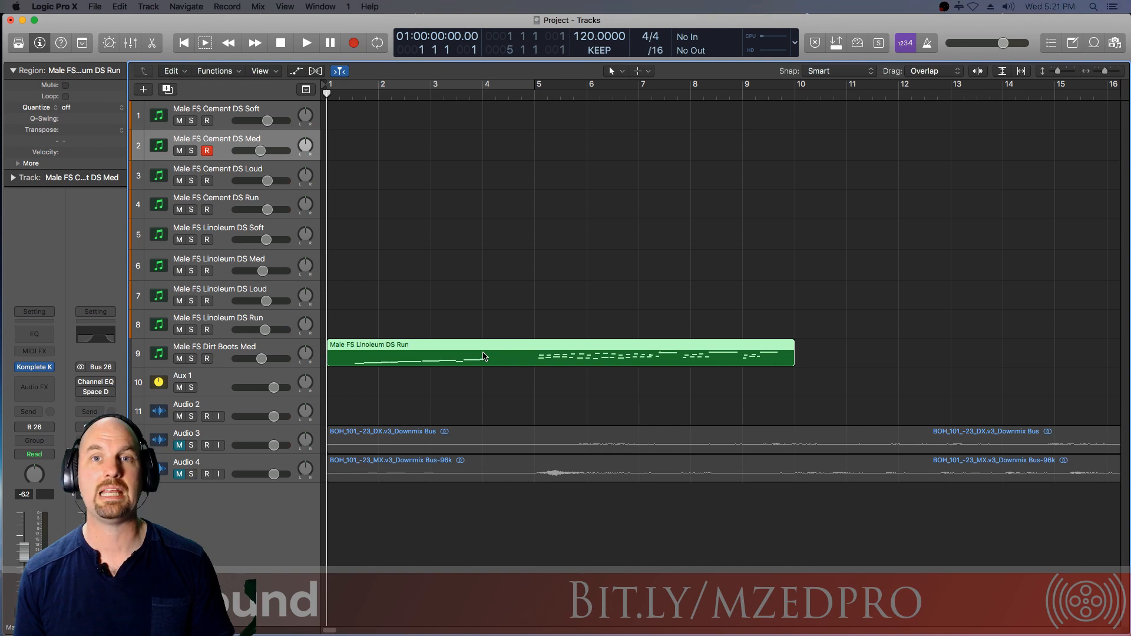
key(space)
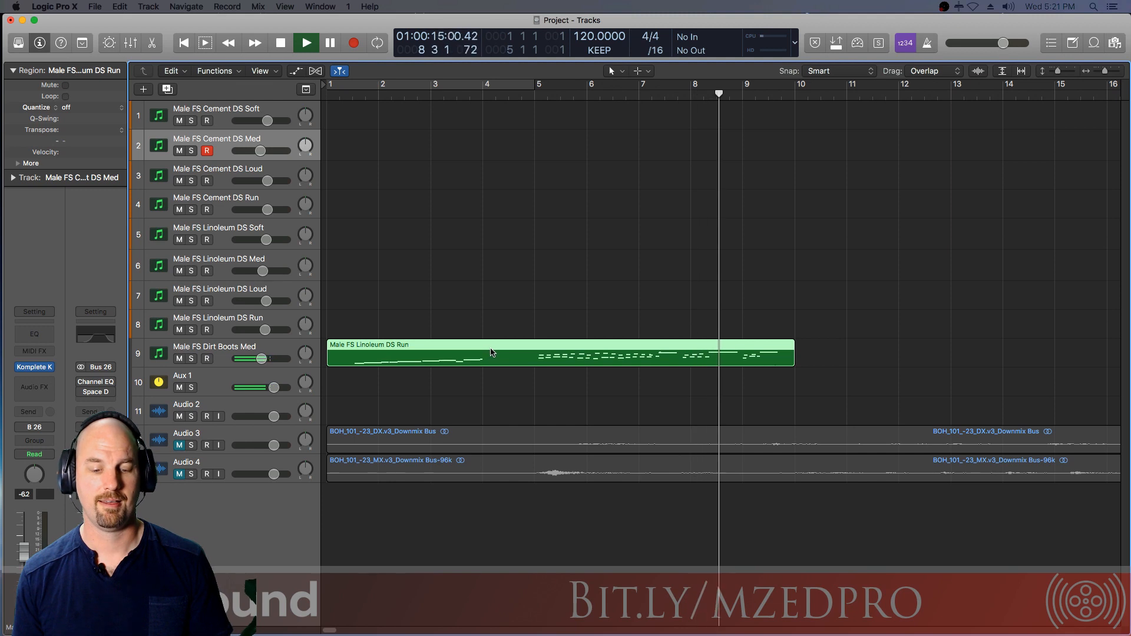
key(space)
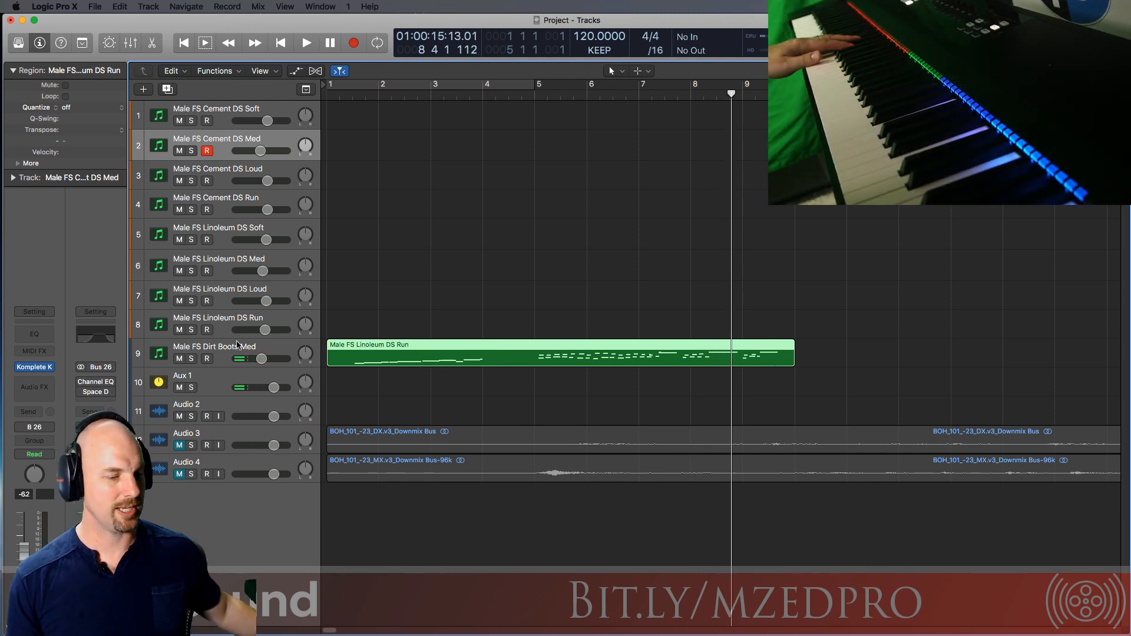
click(257, 346)
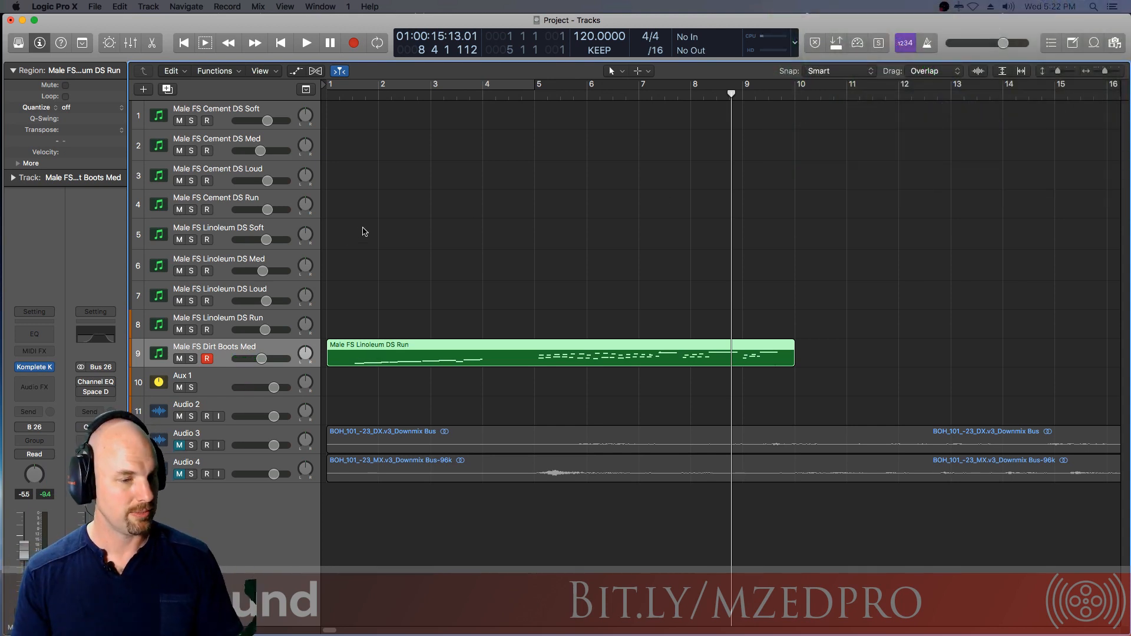
- Move the recorded region to the Male FS Cement DS Soft track and audition it from the start
drag(367, 345, 368, 109)
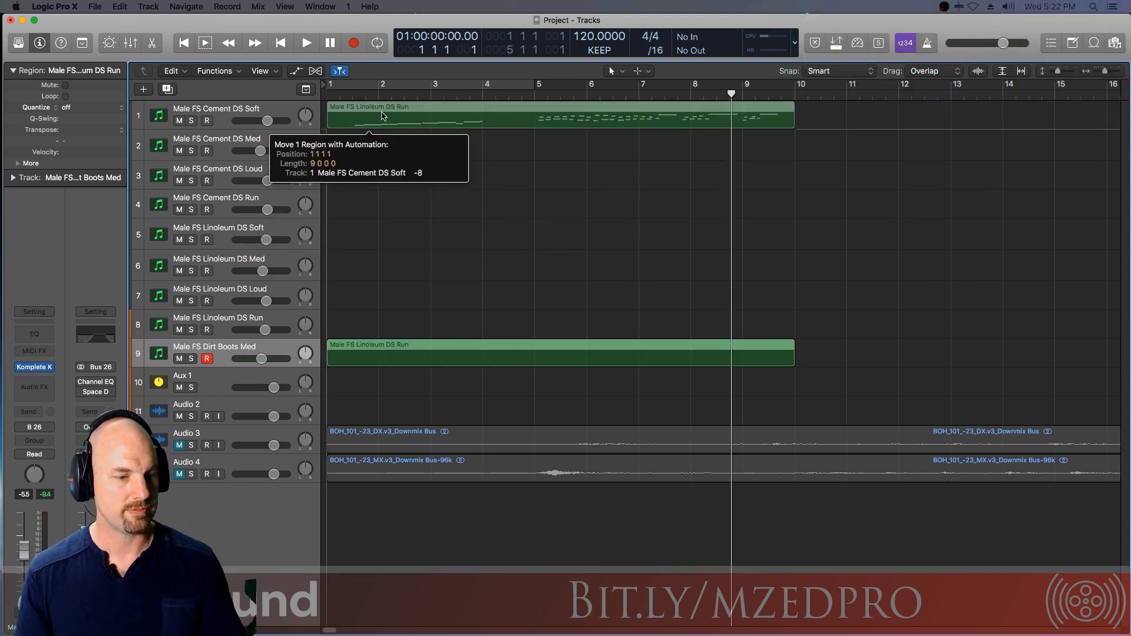
key(Return)
key(space)
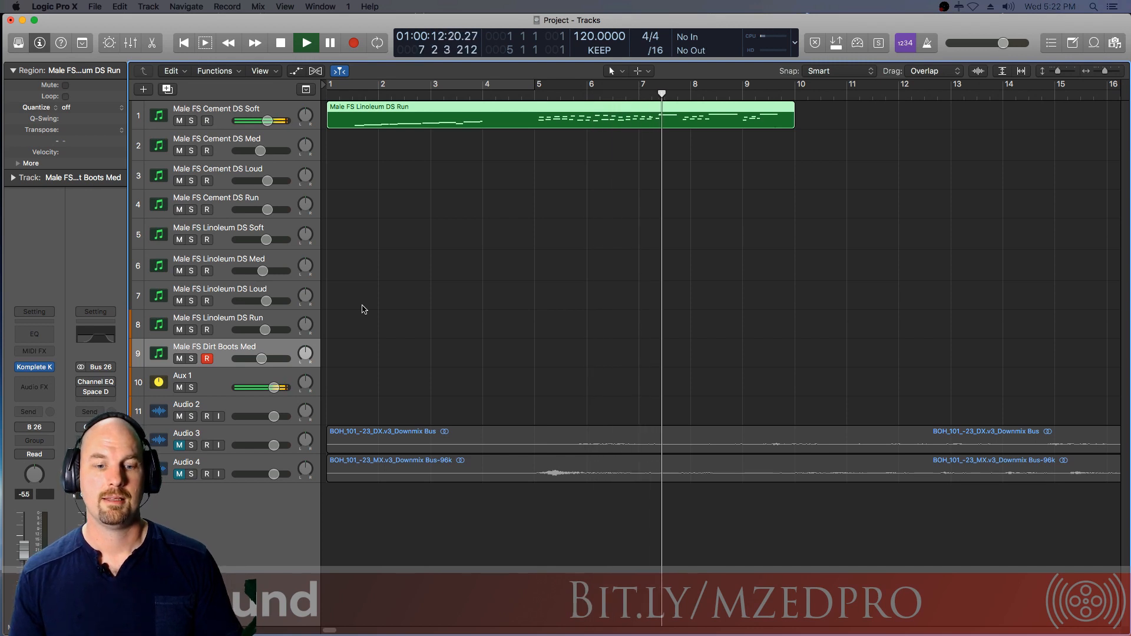
key(space)
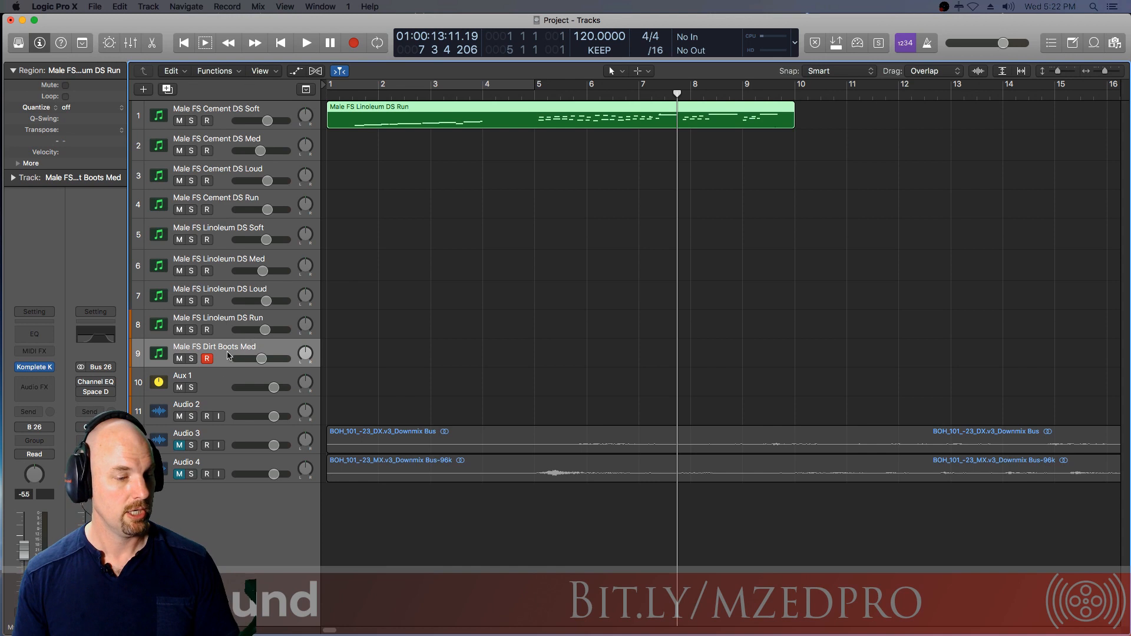
- Open the Channel EQ on the Aux 1 track and place its window below the recorded region
click(155, 394)
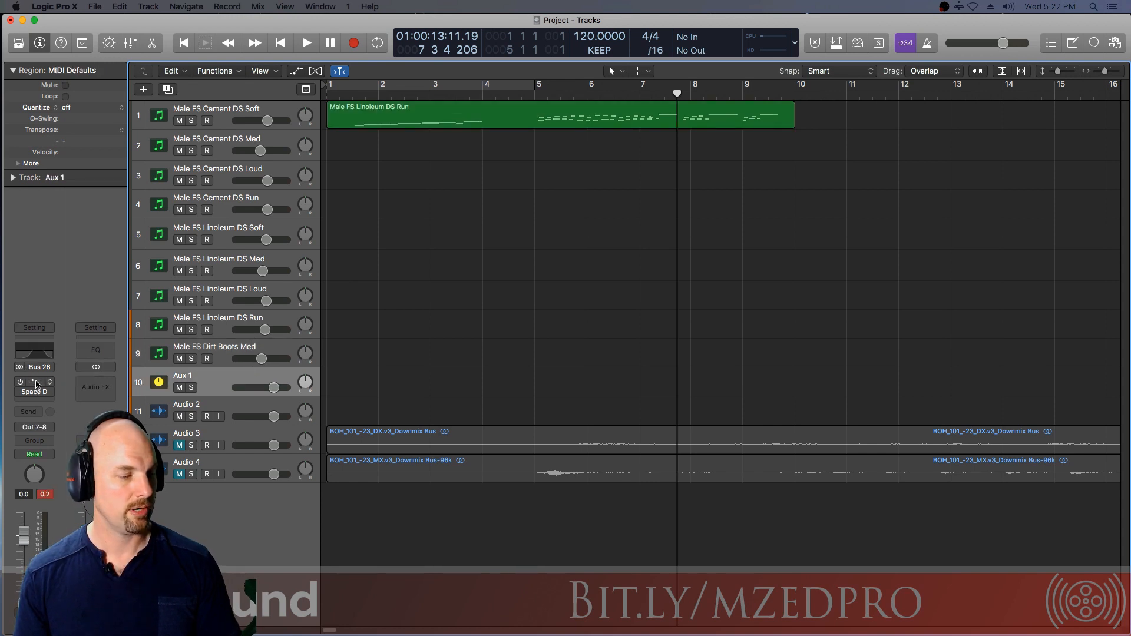
click(35, 382)
drag(471, 57, 606, 146)
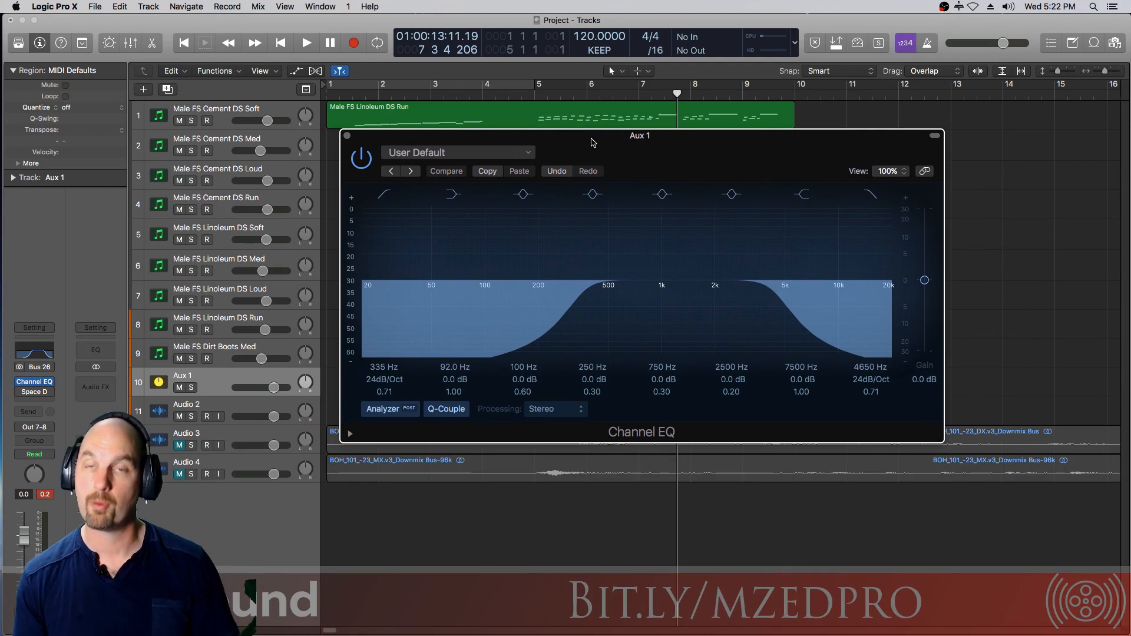
- Set the Channel EQ's low cut to 110 Hz and its high cut to 19800 Hz while the footsteps play
key(space)
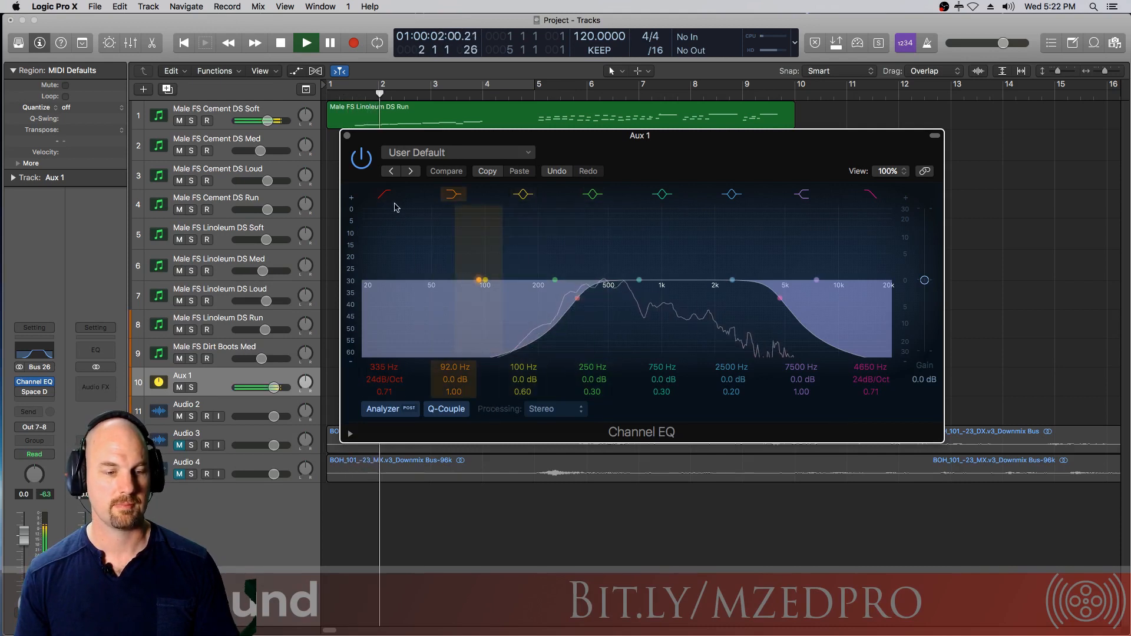
mouse_move(380, 370)
mouse_down()
mouse_move(381, 430)
mouse_move(380, 345)
mouse_move(381, 358)
mouse_up()
mouse_move(885, 382)
mouse_down()
mouse_move(885, 400)
mouse_move(885, 345)
mouse_move(871, 369)
mouse_up()
drag(385, 367, 384, 429)
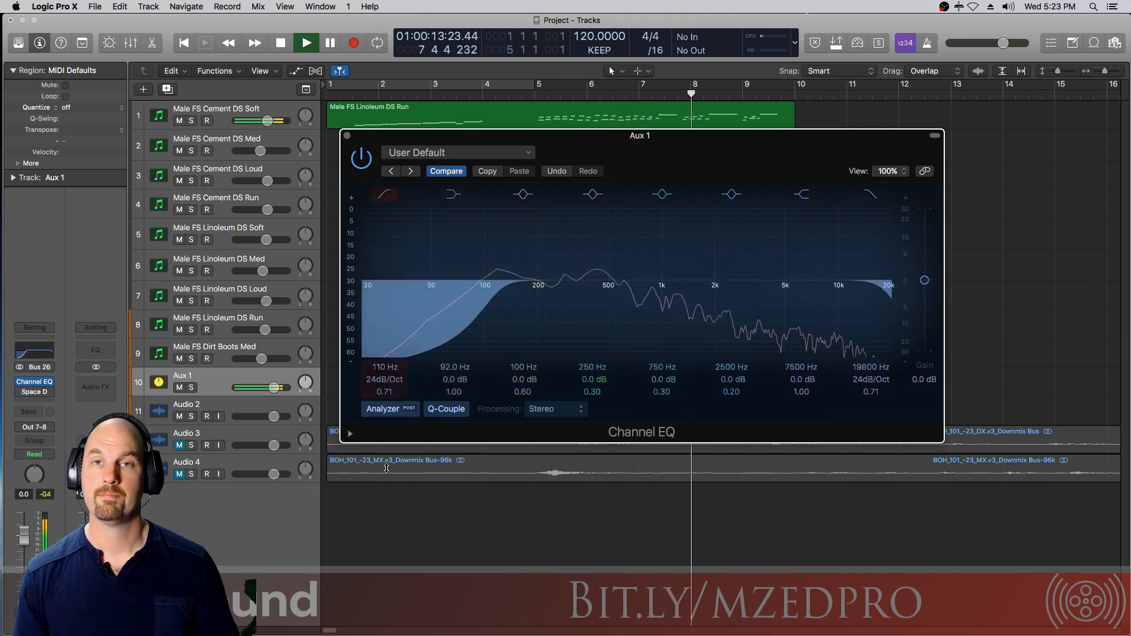